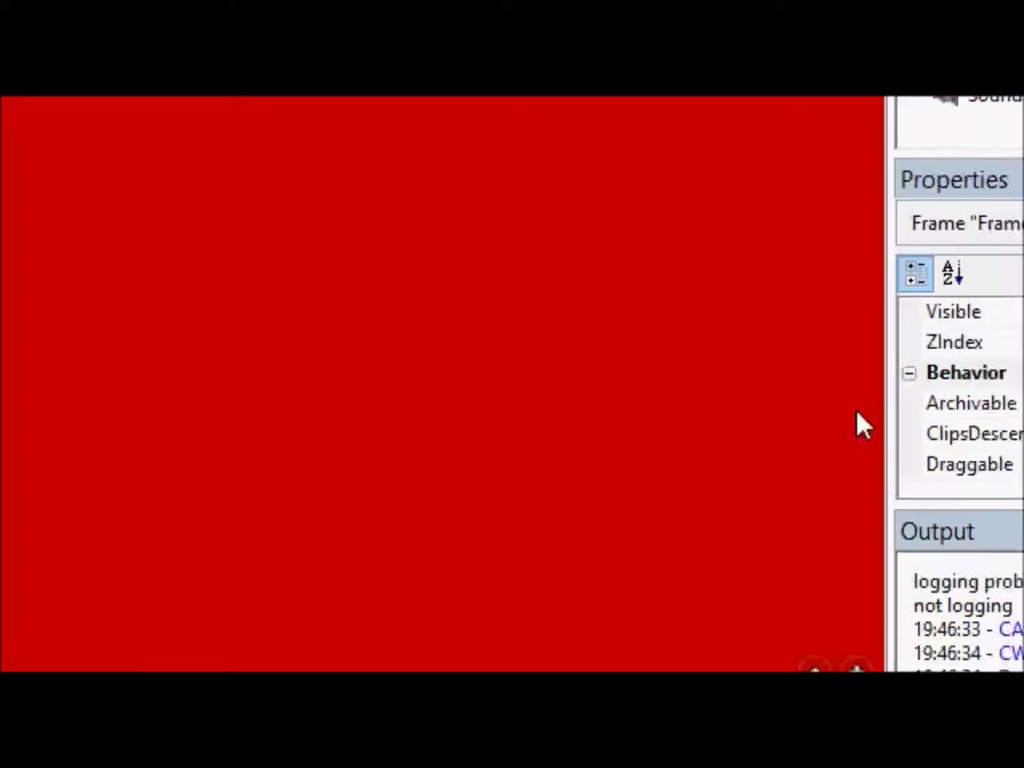
Insert a new Frame inside Gui and rename it Frame2.
{"action": "left_click", "coordinate": [857, 405]}
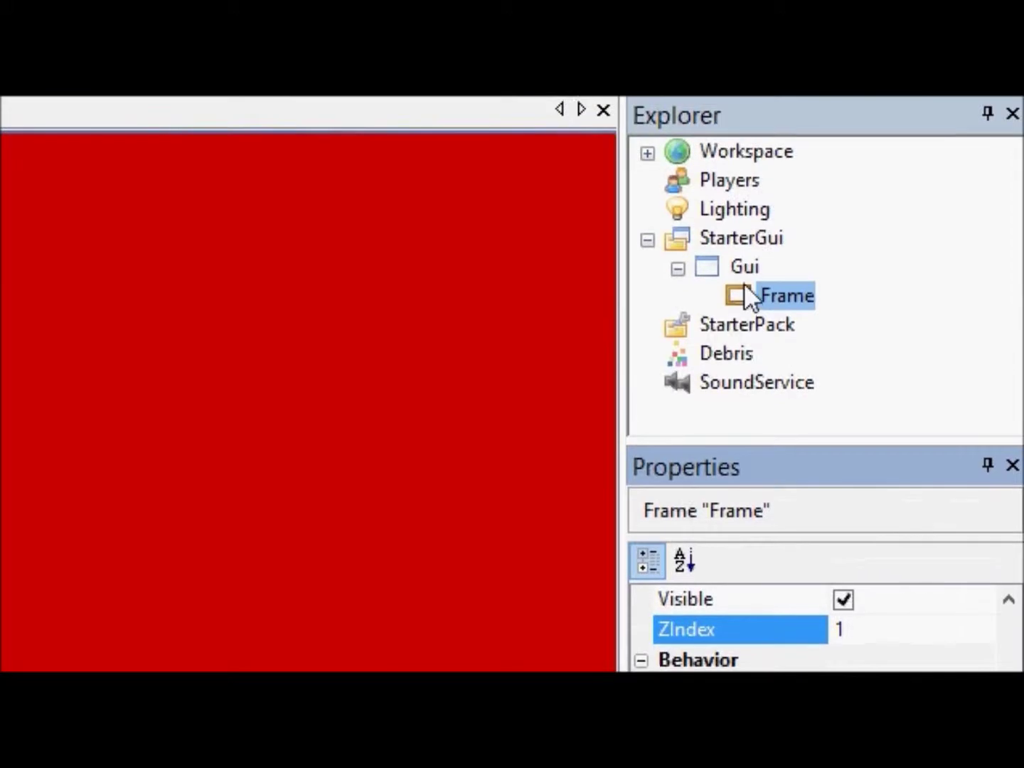
{"action": "left_click", "coordinate": [740, 260]}
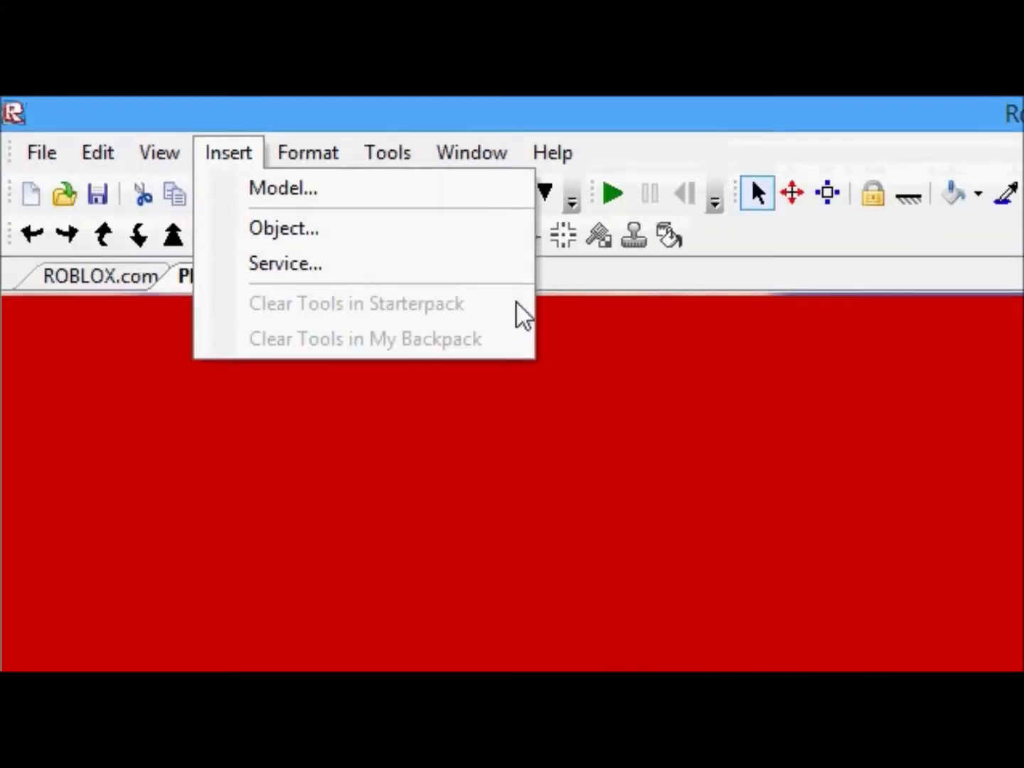
{"action": "left_click", "coordinate": [288, 234]}
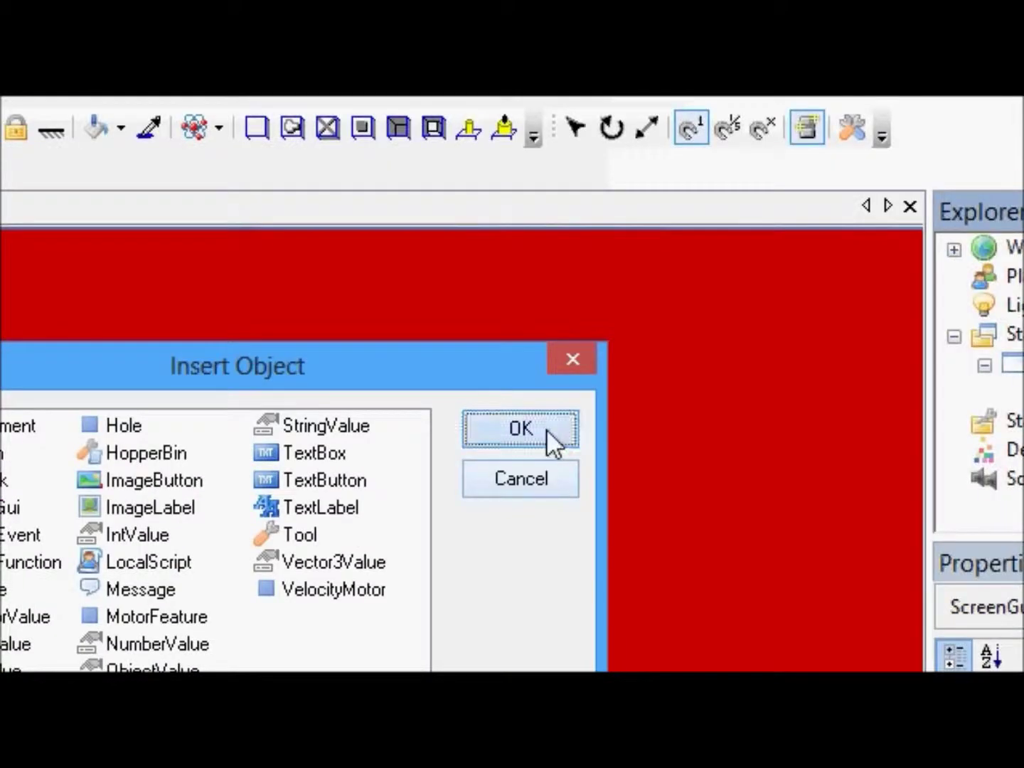
{"action": "left_click", "coordinate": [1014, 163]}
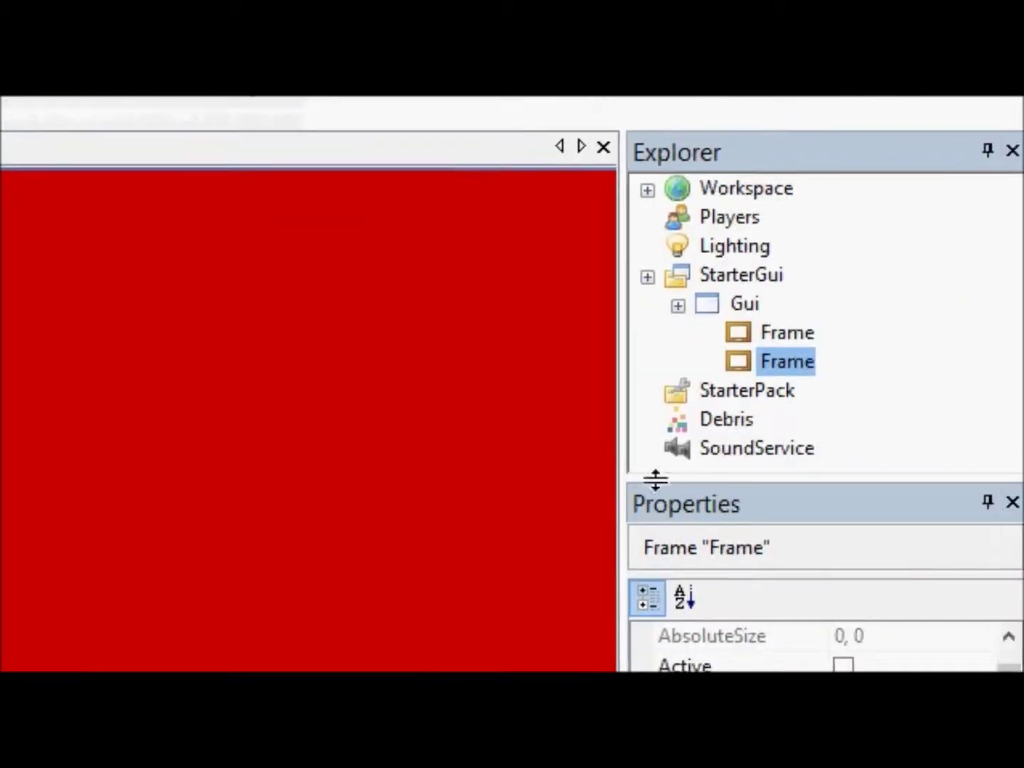
{"action": "left_click_drag", "start_coordinate": [1013, 498], "coordinate": [999, 531]}
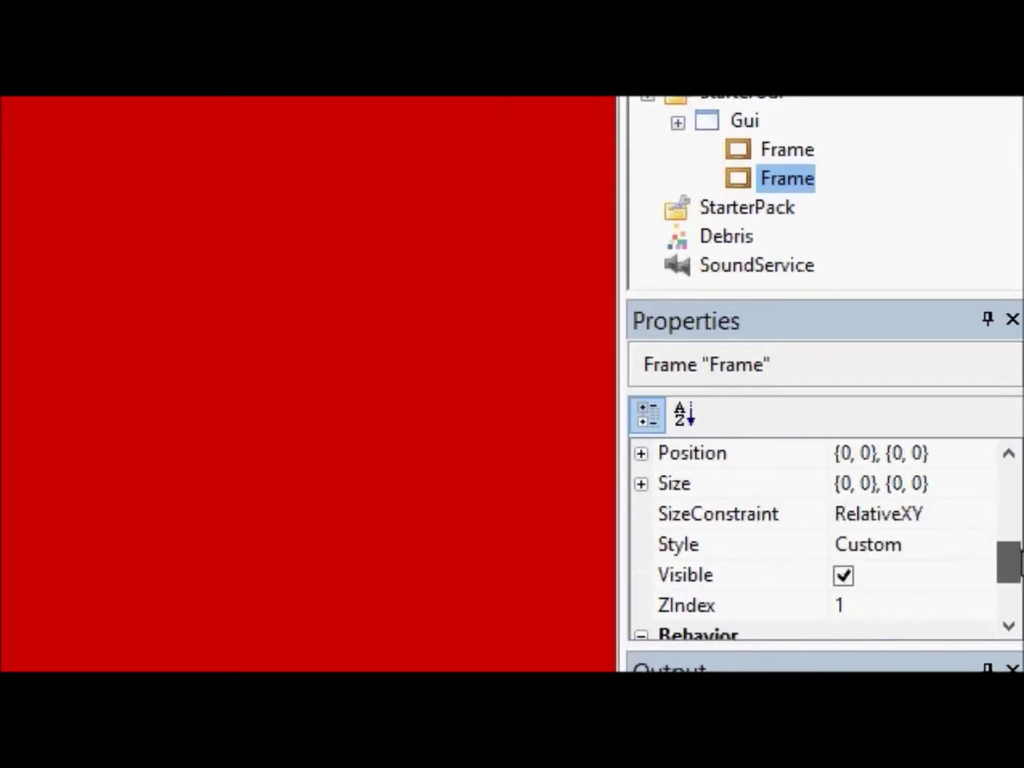
{"action": "left_click", "coordinate": [960, 544]}
{"action": "type", "text": "2"}
{"action": "key", "text": "Return"}
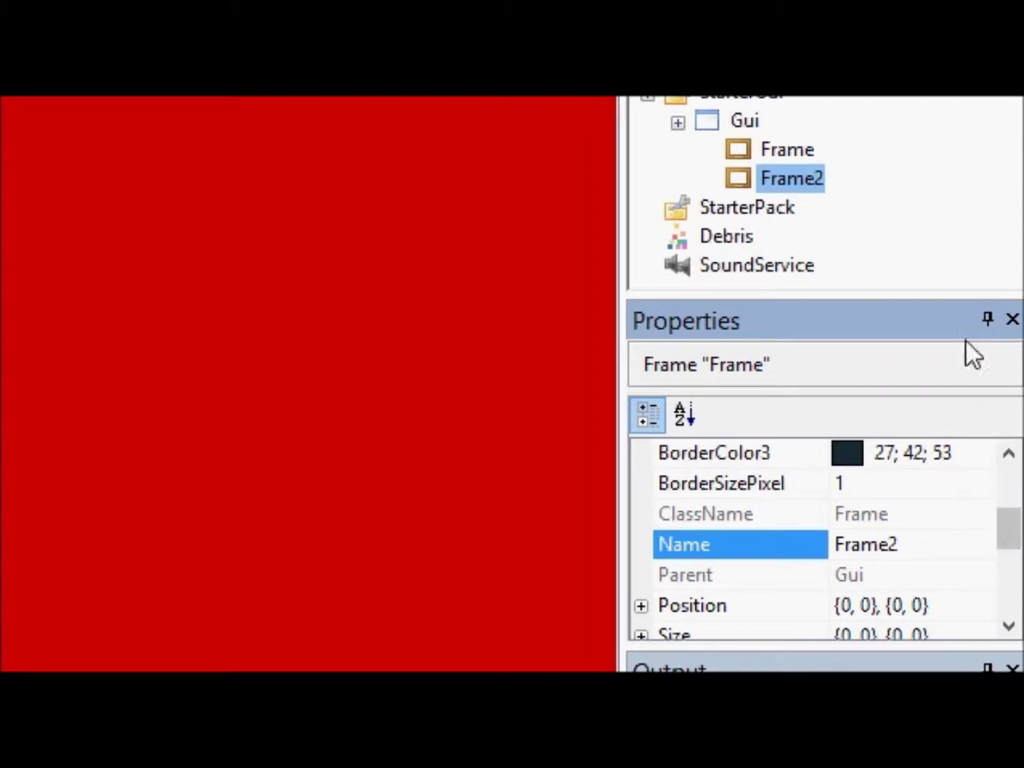
Set the original red Frame's ZIndex to 0.
{"action": "left_click", "coordinate": [786, 151]}
{"action": "left_click_drag", "start_coordinate": [1010, 530], "coordinate": [1009, 586]}
{"action": "left_click", "coordinate": [849, 512]}
{"action": "key", "text": "BackSpace"}
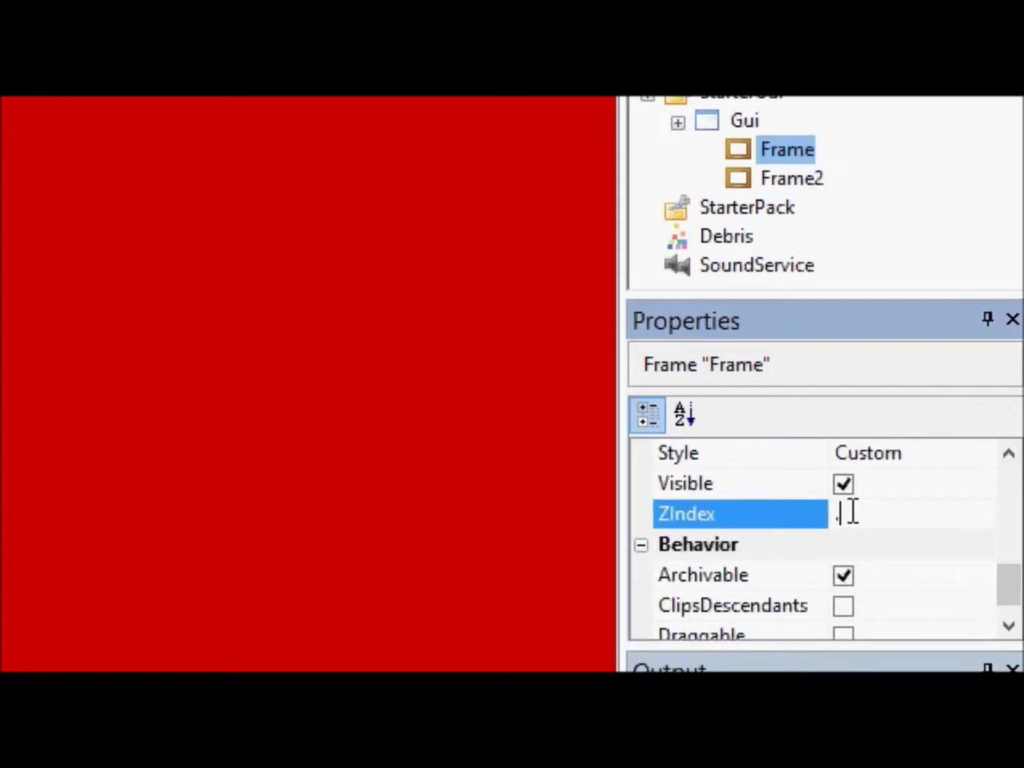
{"action": "type", "text": "0"}
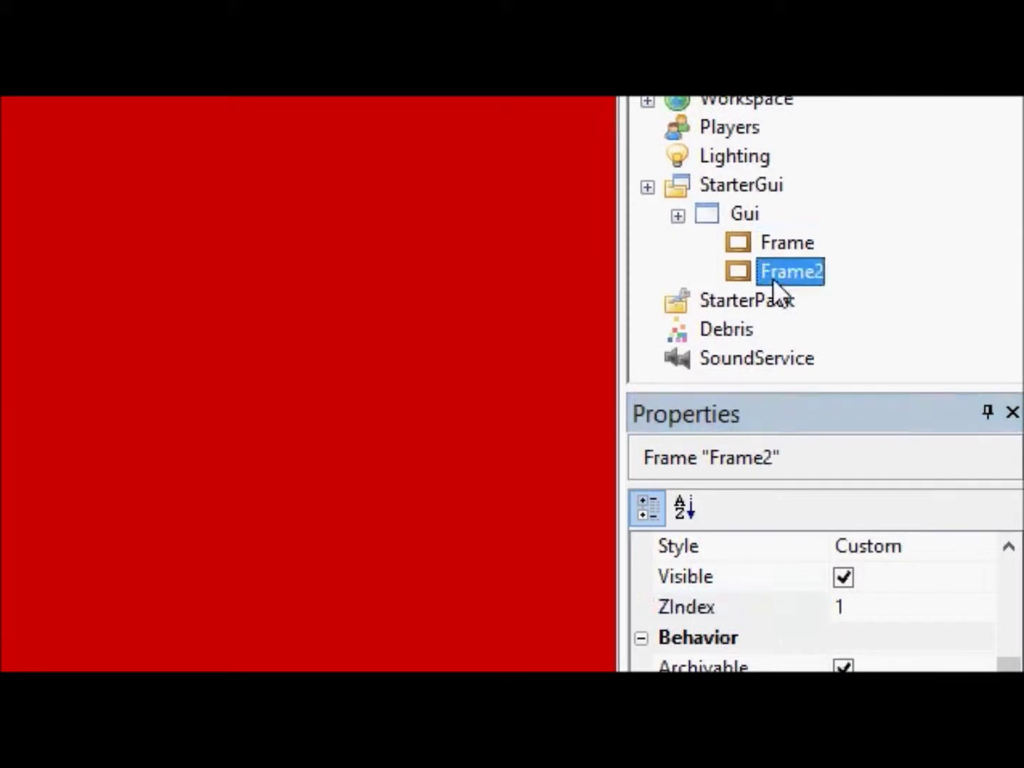
Set Frame2's BorderSizePixel to 0.
{"action": "left_click_drag", "start_coordinate": [1015, 502], "coordinate": [1018, 419]}
{"action": "left_click", "coordinate": [999, 432]}
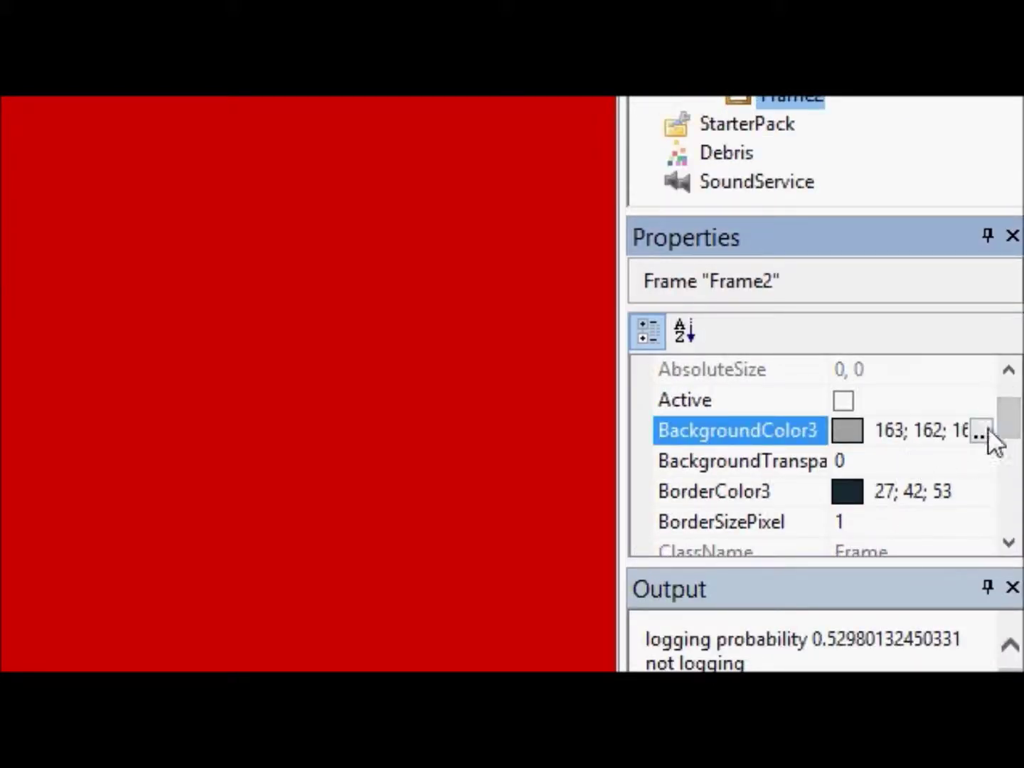
{"action": "left_click", "coordinate": [881, 522]}
{"action": "type", "text": "0"}
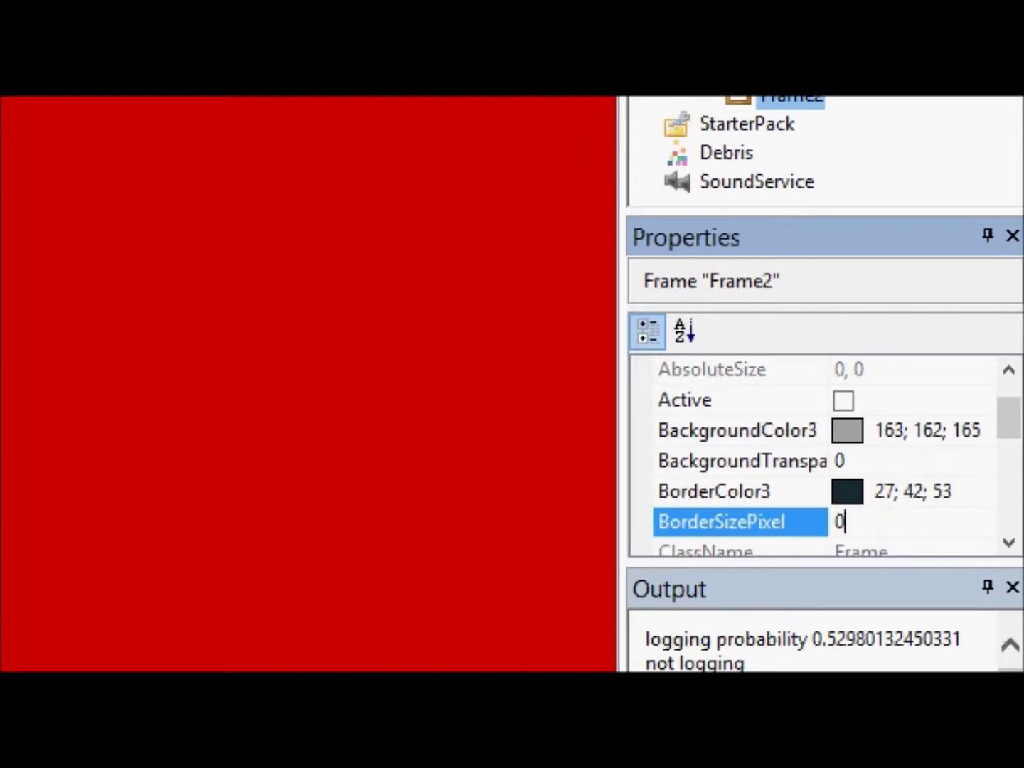
{"action": "key", "text": "Return"}
Set Frame2's Position offsets to {0,52},{0,77}.
{"action": "left_click_drag", "start_coordinate": [1010, 418], "coordinate": [1007, 473]}
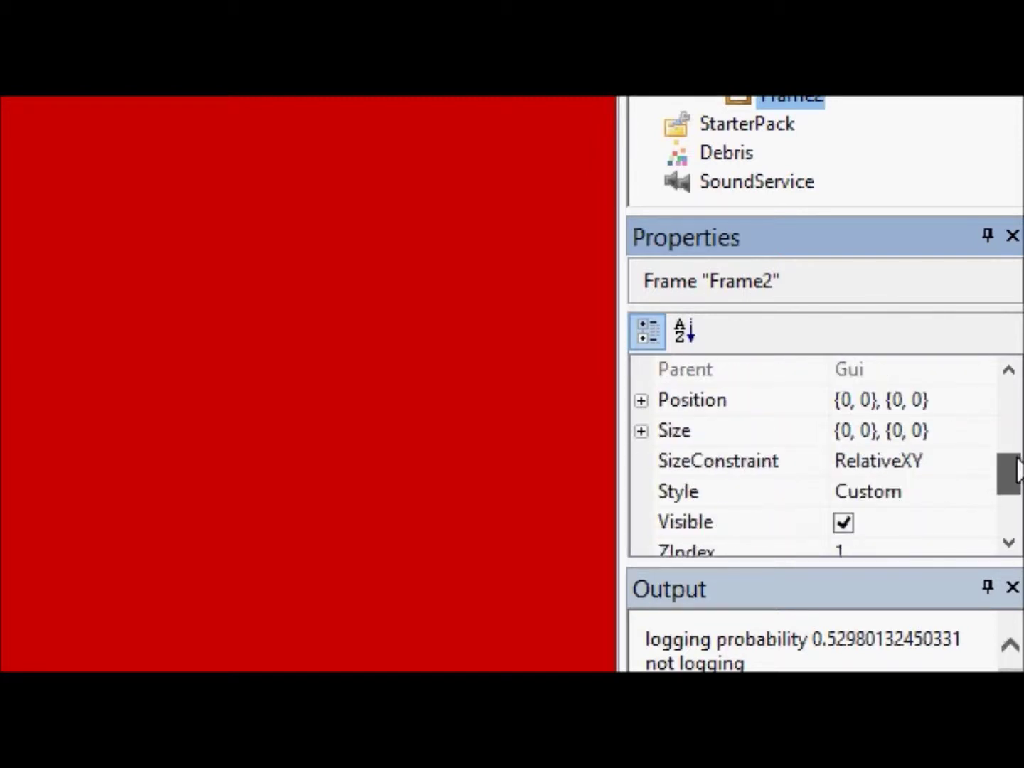
{"action": "left_click", "coordinate": [874, 402]}
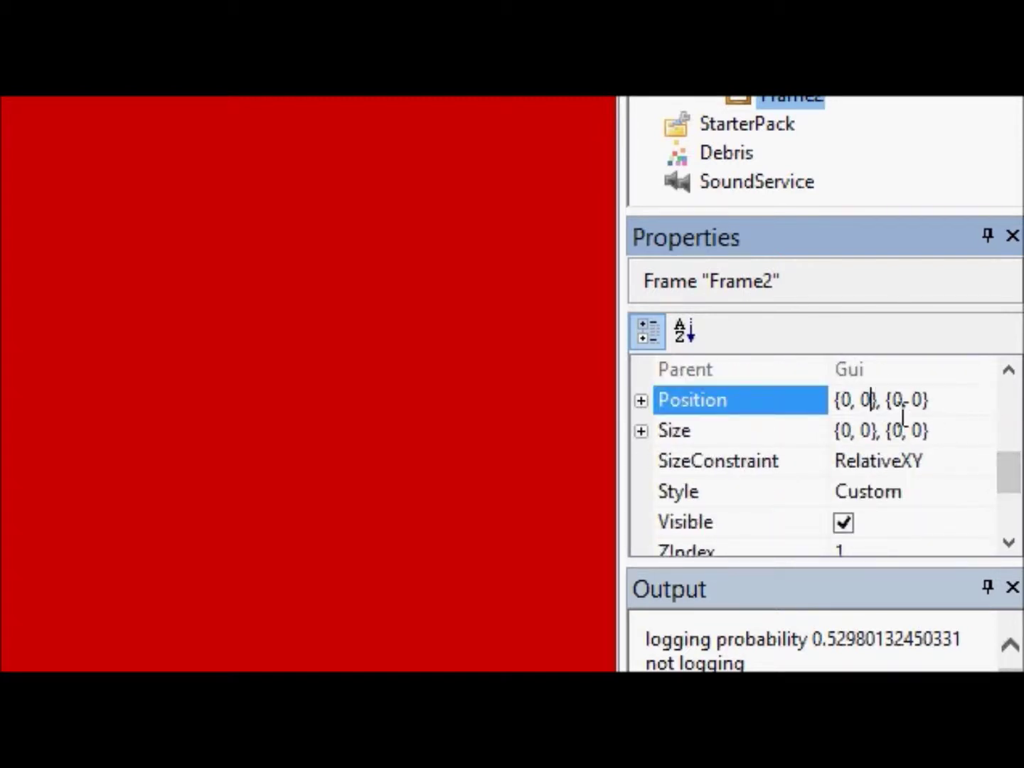
{"action": "key", "text": "BackSpace"}
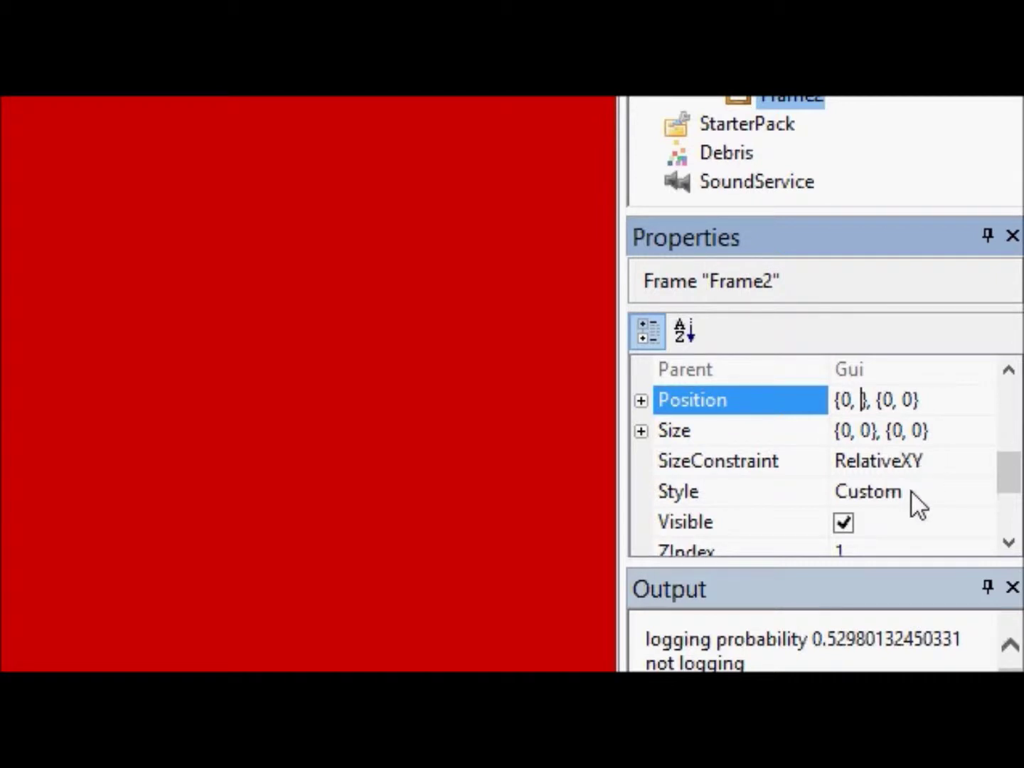
{"action": "type", "text": "52"}
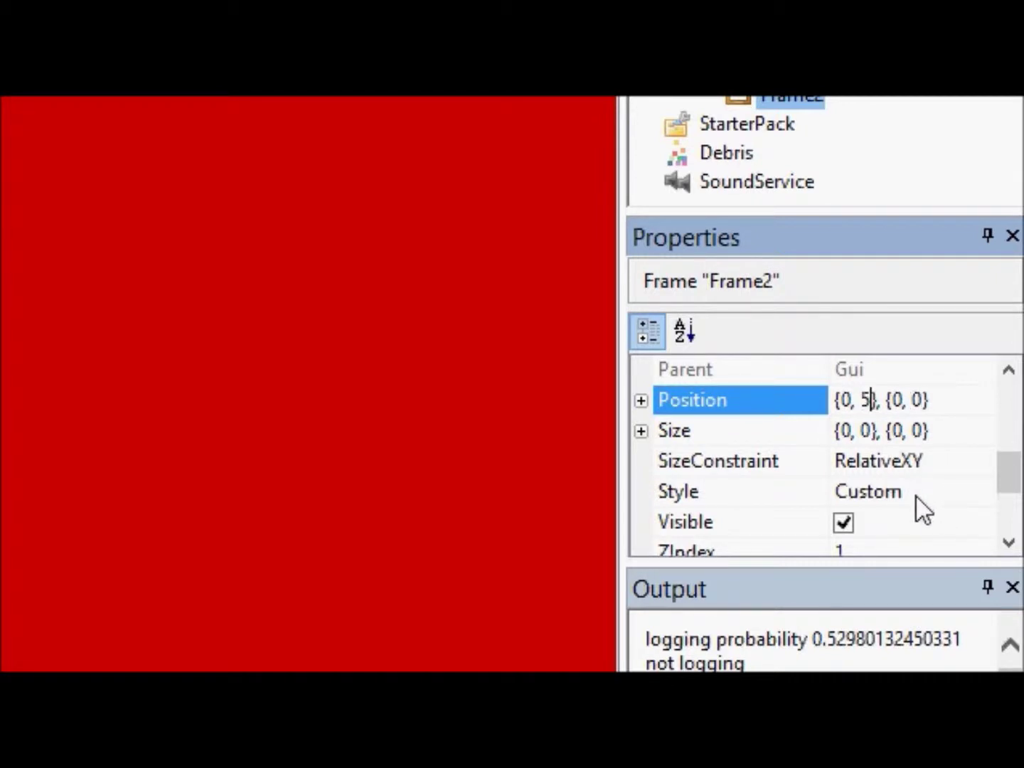
{"action": "left_click", "coordinate": [932, 401]}
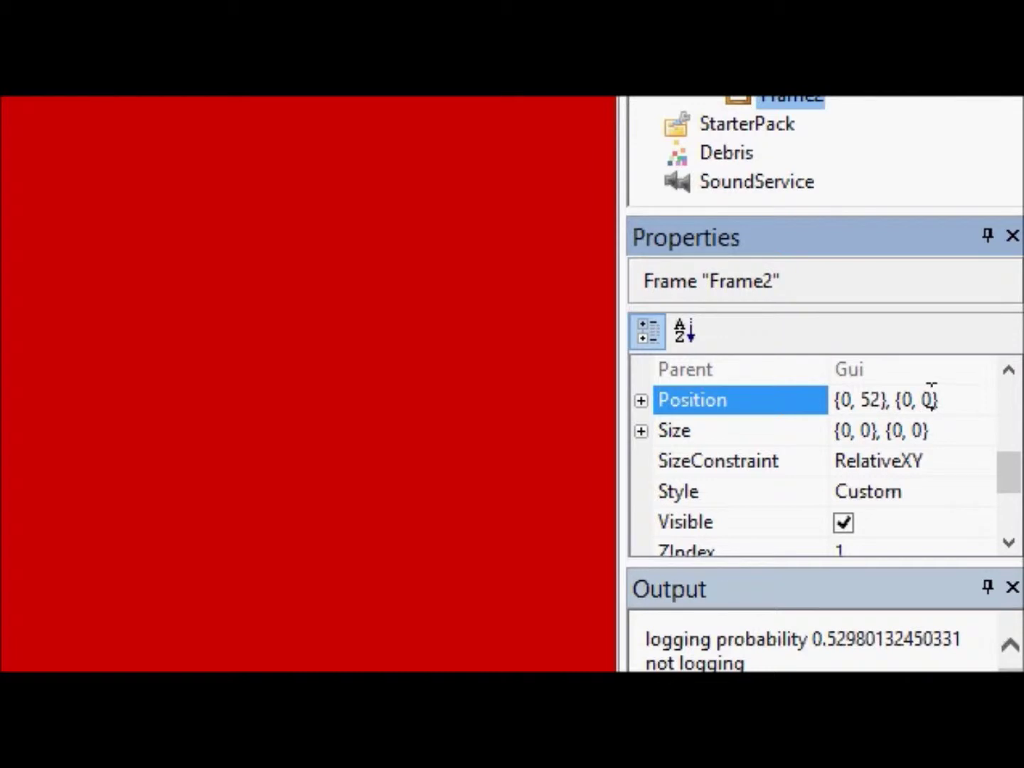
{"action": "key", "text": "BackSpace"}
{"action": "type", "text": "77"}
Set Frame2's Size to {0.2,0},{0.2,0}.
{"action": "left_click", "coordinate": [903, 431]}
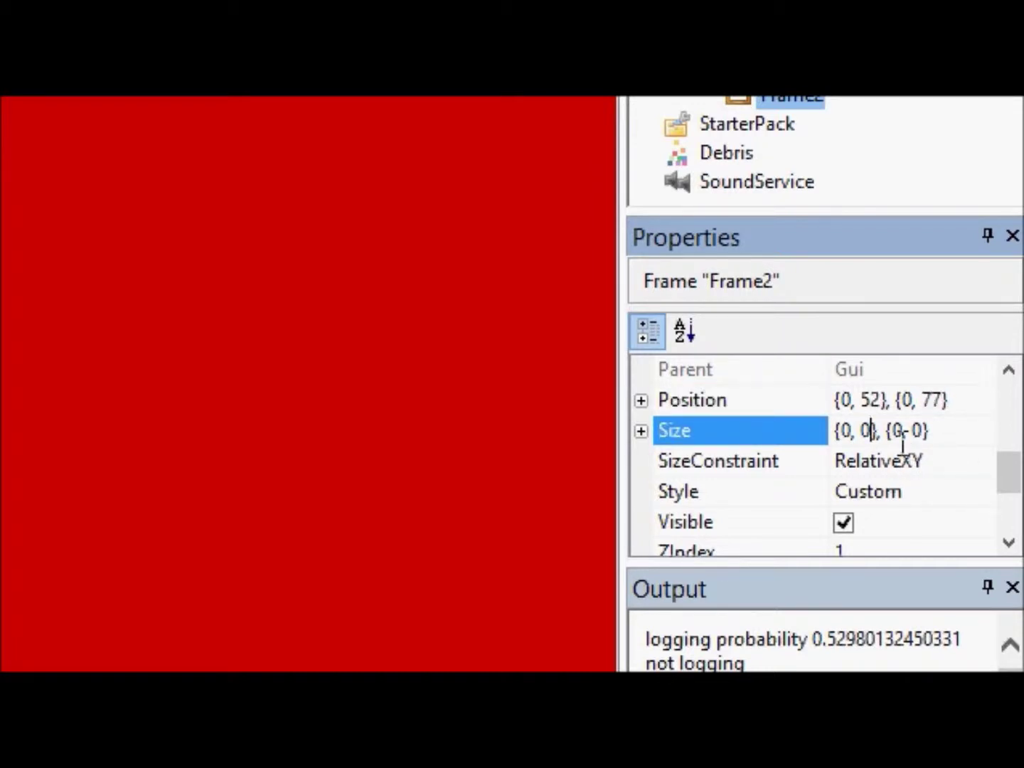
{"action": "left_click", "coordinate": [851, 430]}
{"action": "type", "text": ".2"}
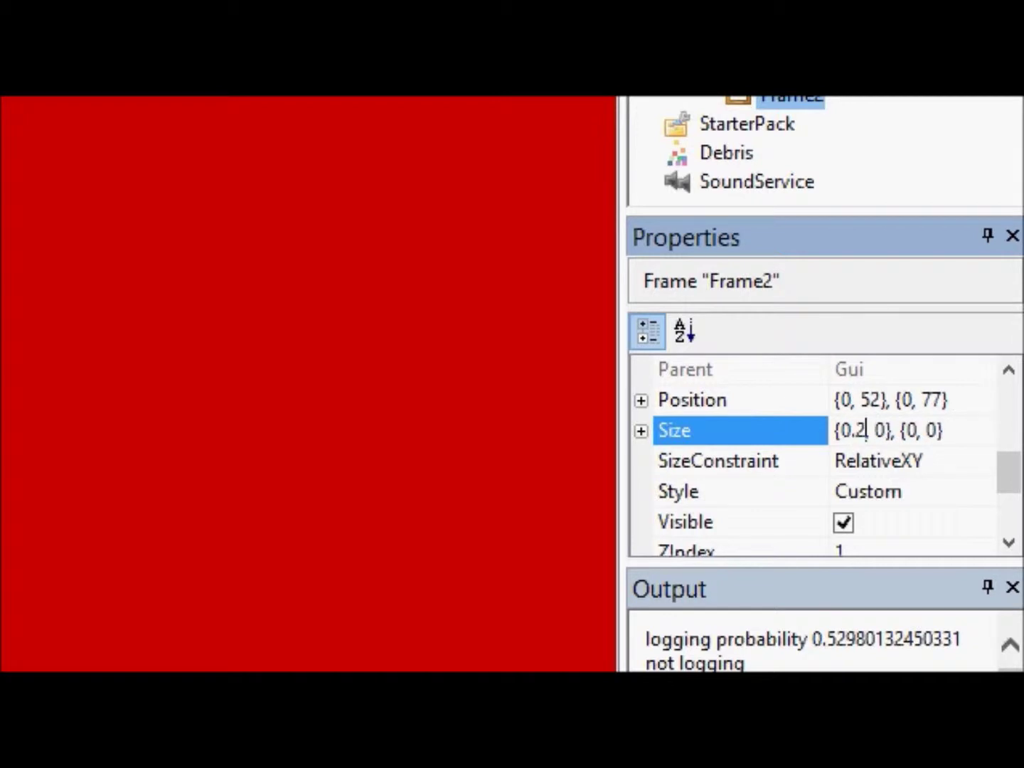
{"action": "type", "text": ".2"}
{"action": "key", "text": "Return"}
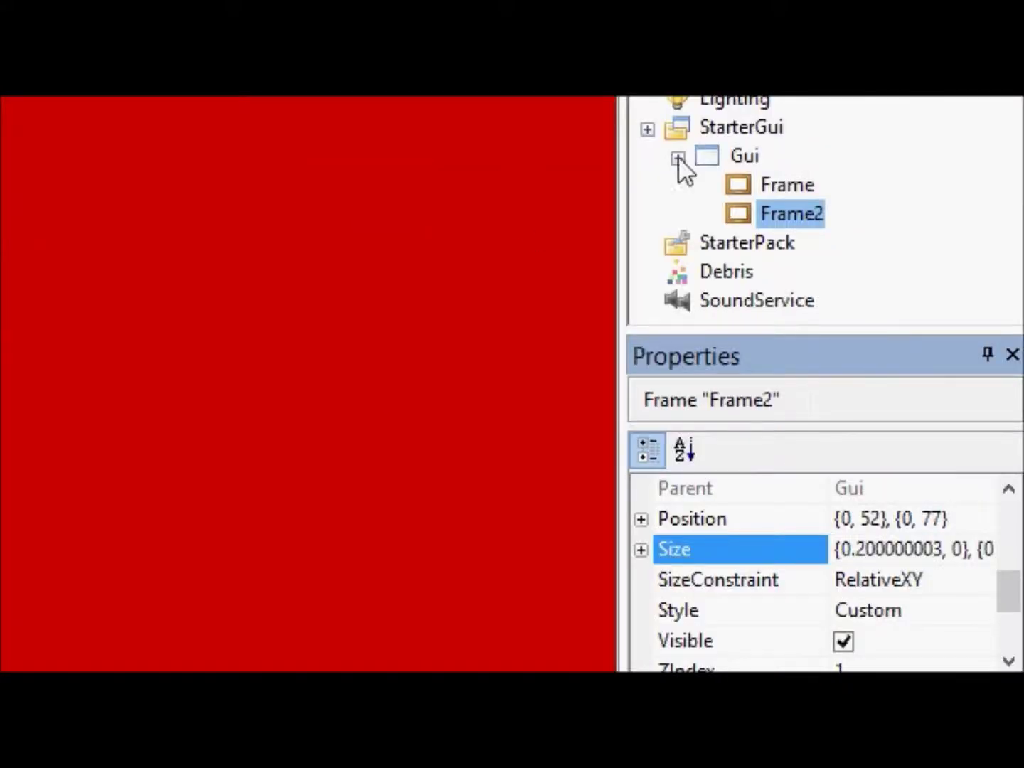
{"action": "left_click", "coordinate": [729, 212]}
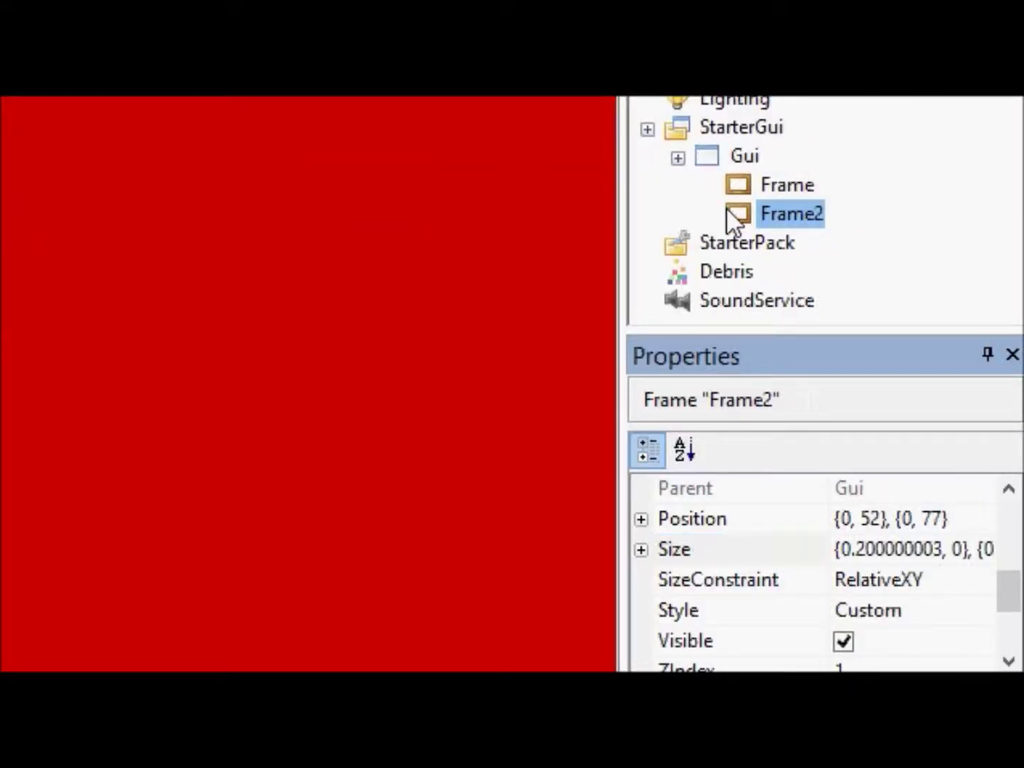
{"action": "left_click", "coordinate": [734, 135]}
Duplicate the gray Frame2 into Gui and rename the copy Frame3.
{"action": "left_click", "coordinate": [741, 161]}
{"action": "key", "text": "ctrl+v"}
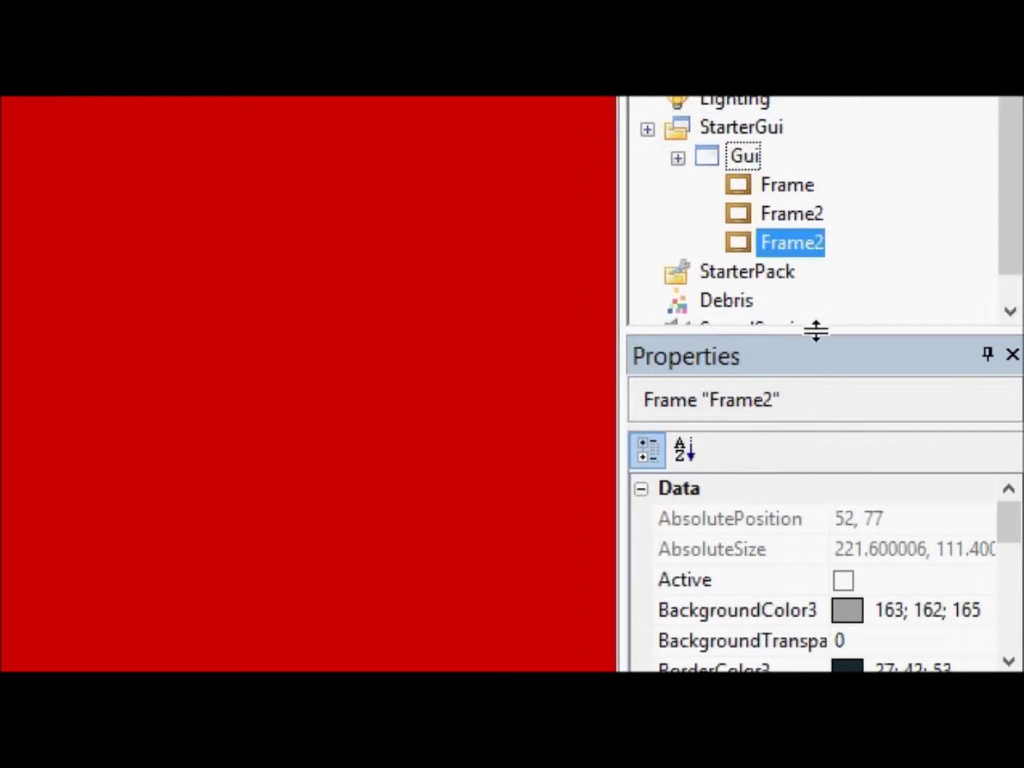
{"action": "left_click_drag", "start_coordinate": [1013, 523], "coordinate": [1016, 582]}
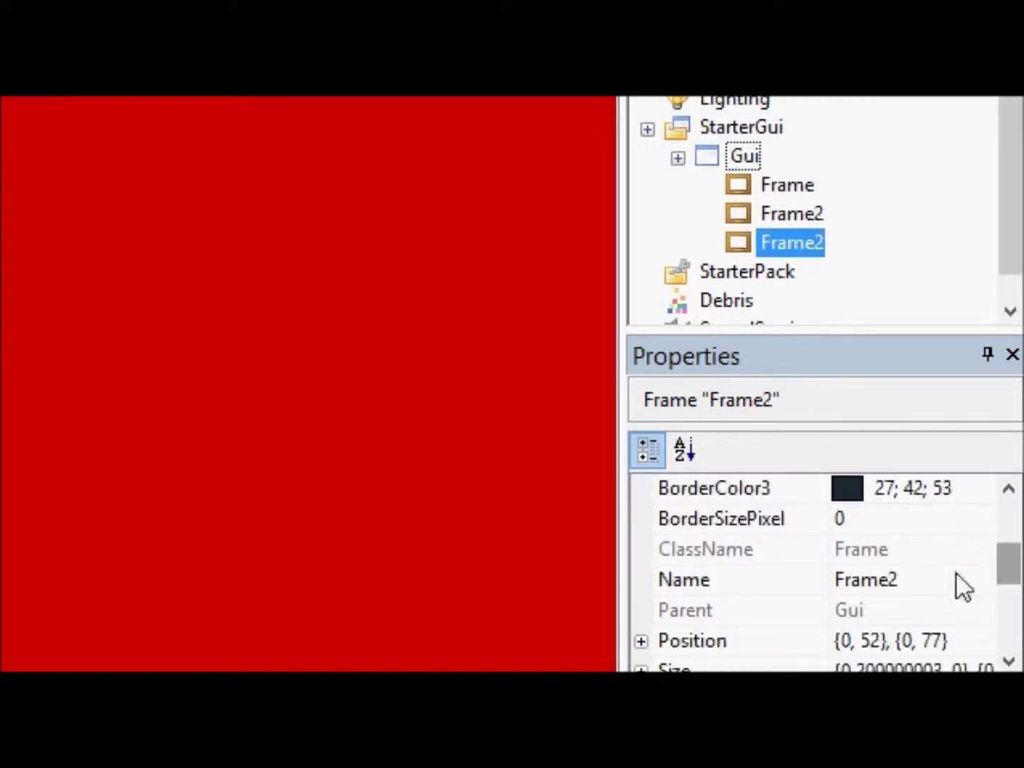
{"action": "left_click", "coordinate": [964, 587]}
{"action": "key", "text": "BackSpace"}
{"action": "type", "text": "3"}
{"action": "key", "text": "Return"}
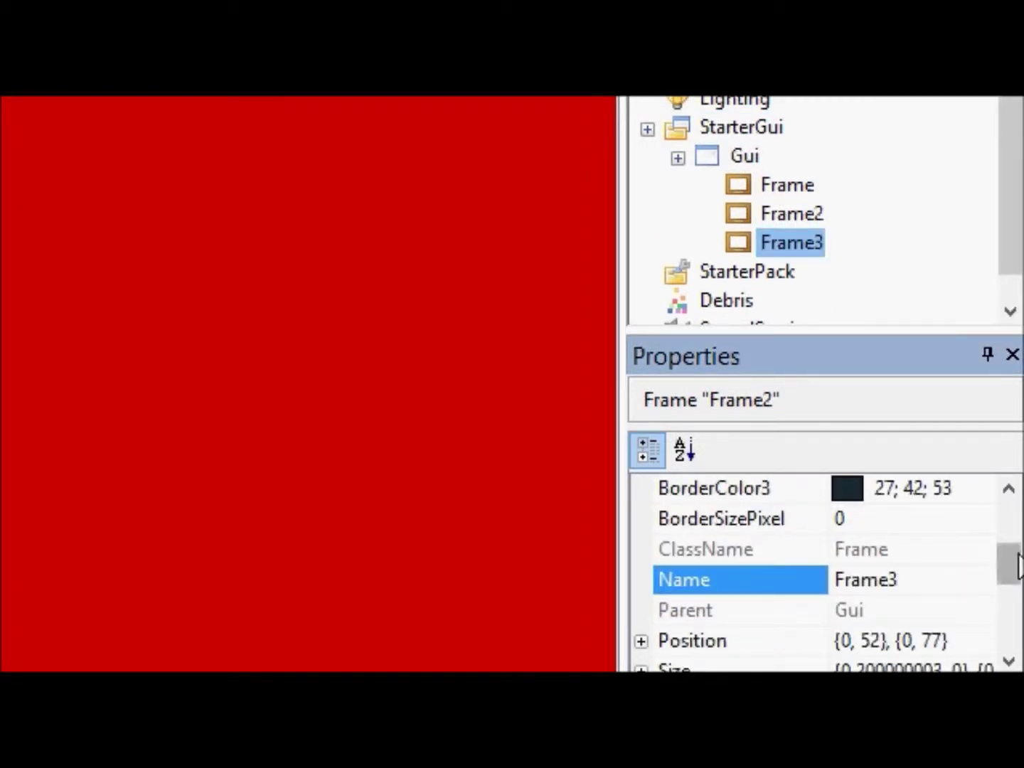
Move Frame3 to Position {0, 26}, {0, 33}.
{"action": "left_click_drag", "start_coordinate": [1019, 568], "coordinate": [1001, 579]}
{"action": "left_click", "coordinate": [883, 579]}
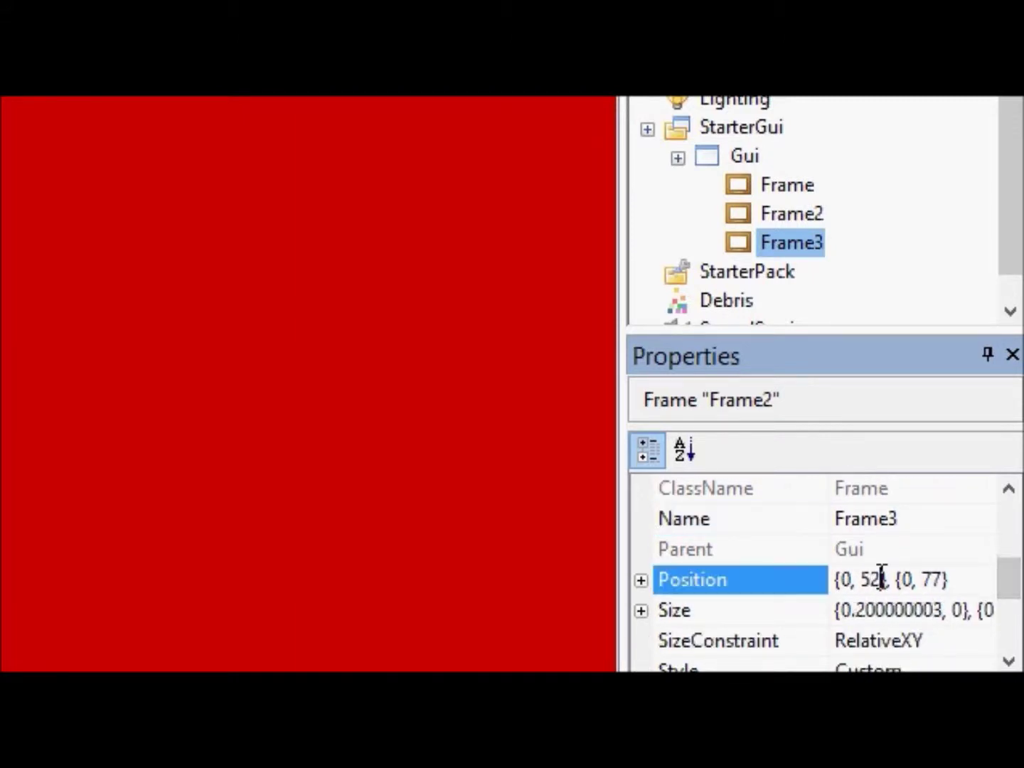
{"action": "key", "text": "BackSpace"}
{"action": "key", "text": "BackSpace"}
{"action": "type", "text": "26"}
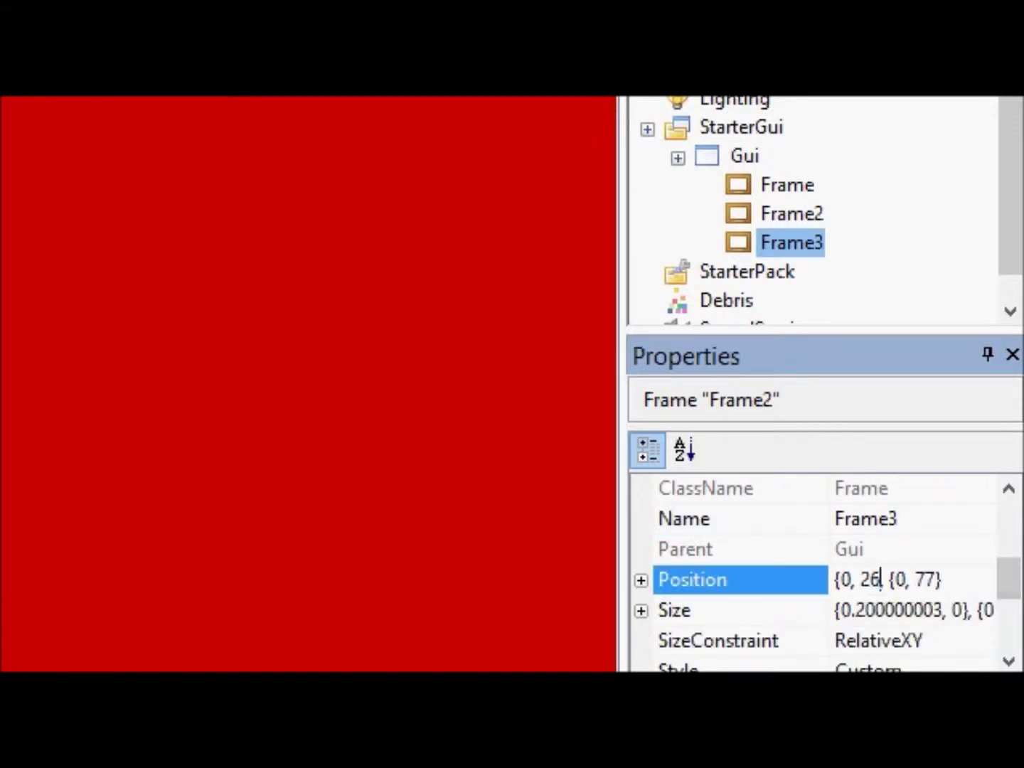
{"action": "type", "text": "},"}
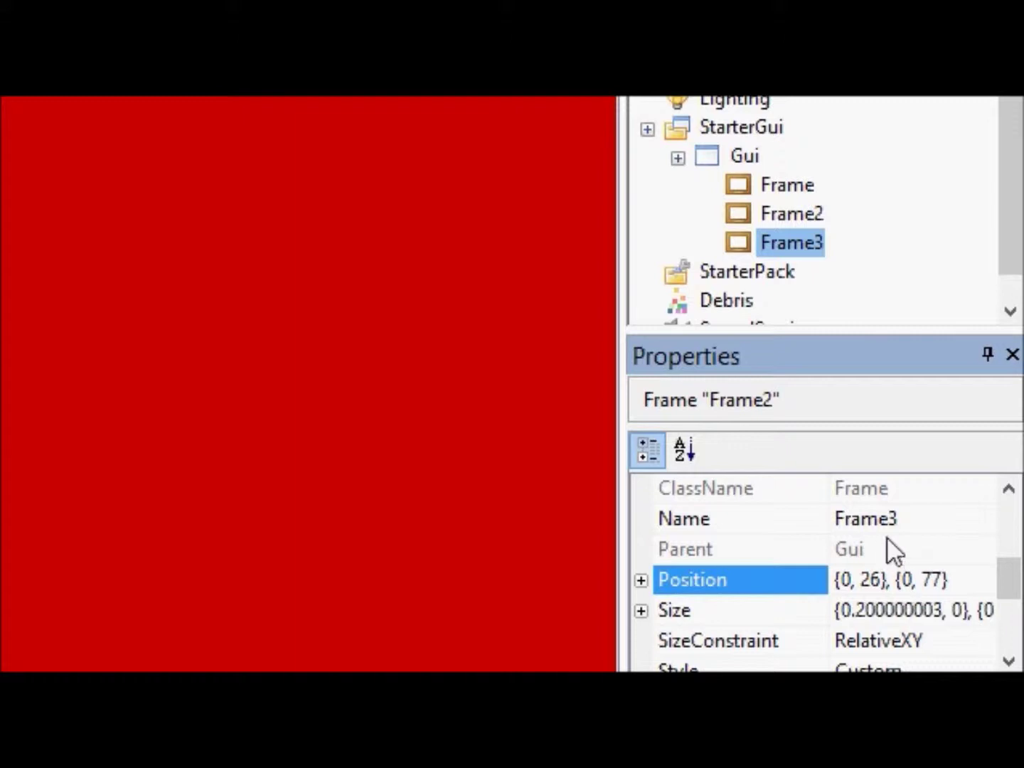
{"action": "double_click", "coordinate": [936, 580]}
{"action": "key", "text": "BackSpace"}
{"action": "type", "text": "33"}
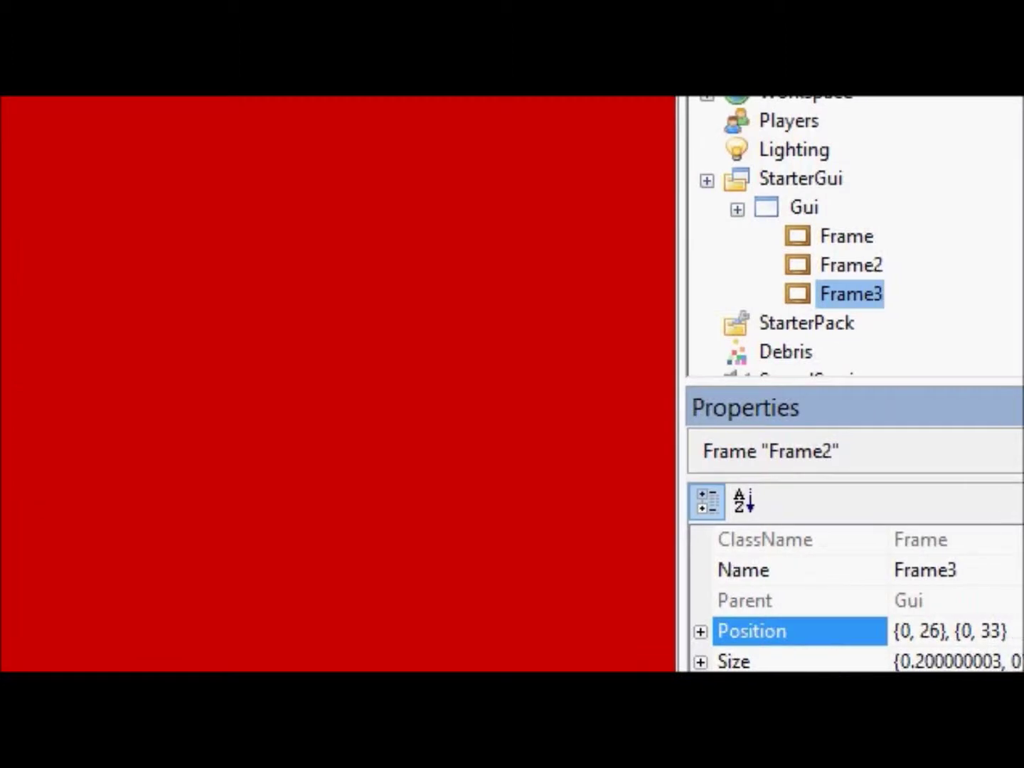
Change Frame3's BackgroundColor3 to blue (0; 153; 255) using the Colors dialog.
{"action": "left_click_drag", "start_coordinate": [1006, 372], "coordinate": [1003, 234]}
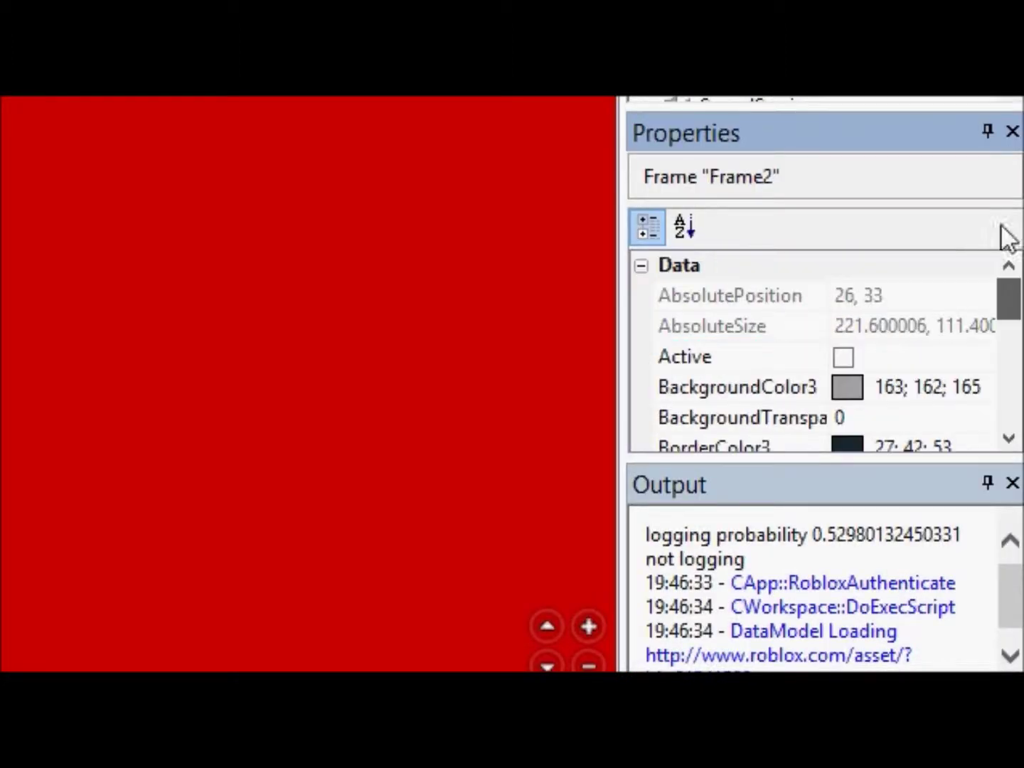
{"action": "left_click", "coordinate": [910, 384]}
{"action": "left_click", "coordinate": [982, 389]}
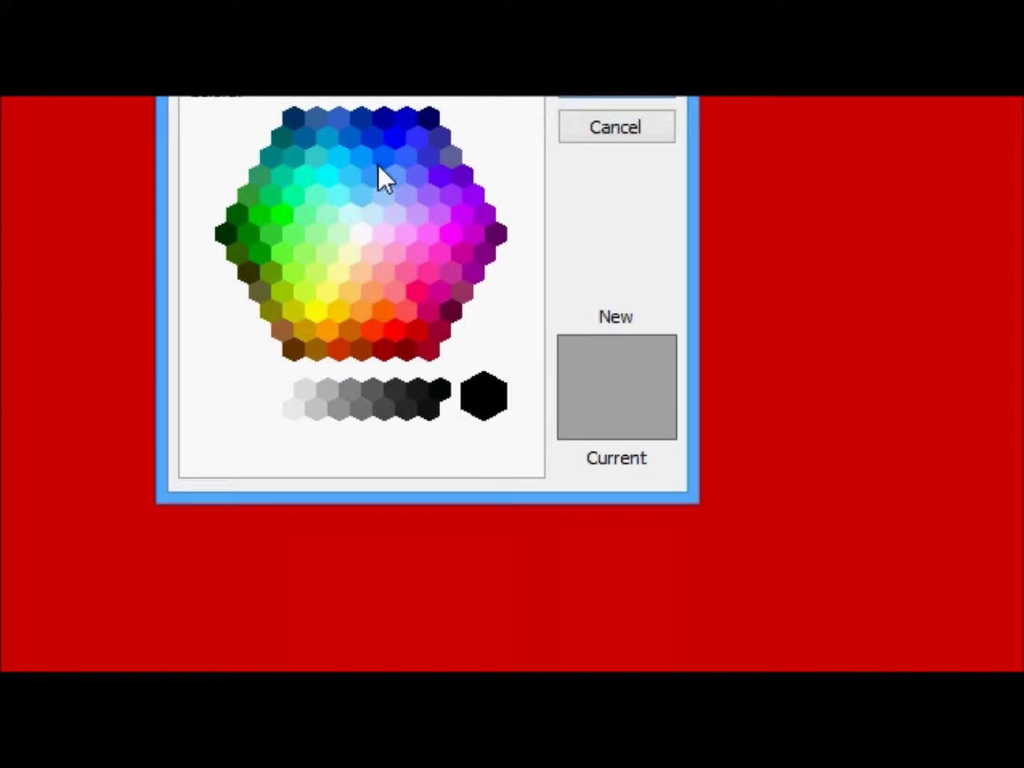
{"action": "left_click", "coordinate": [364, 159]}
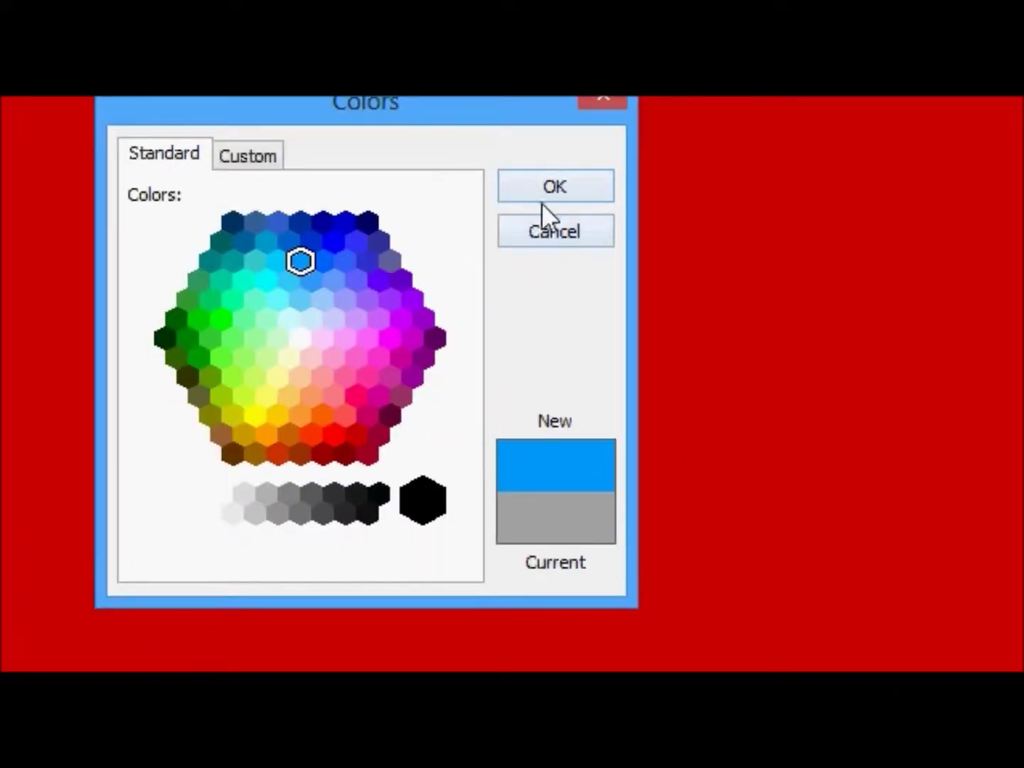
{"action": "left_click", "coordinate": [544, 196]}
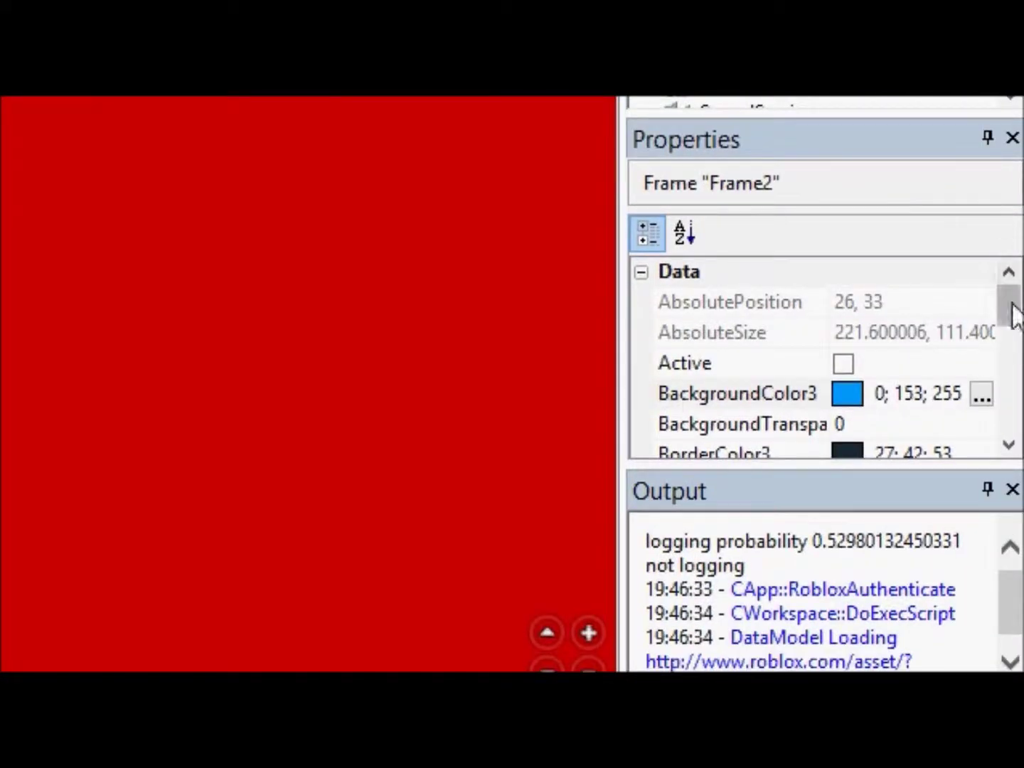
{"action": "left_click_drag", "start_coordinate": [1014, 313], "coordinate": [1003, 419]}
{"action": "left_click", "coordinate": [988, 397]}
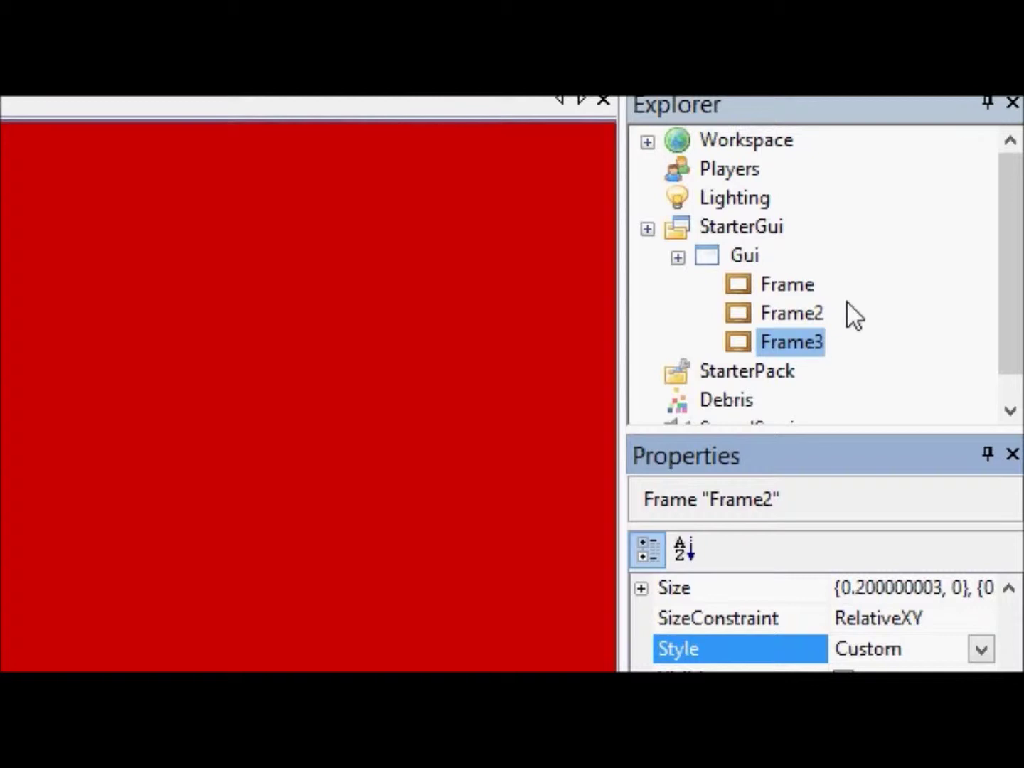
{"action": "left_click", "coordinate": [747, 264]}
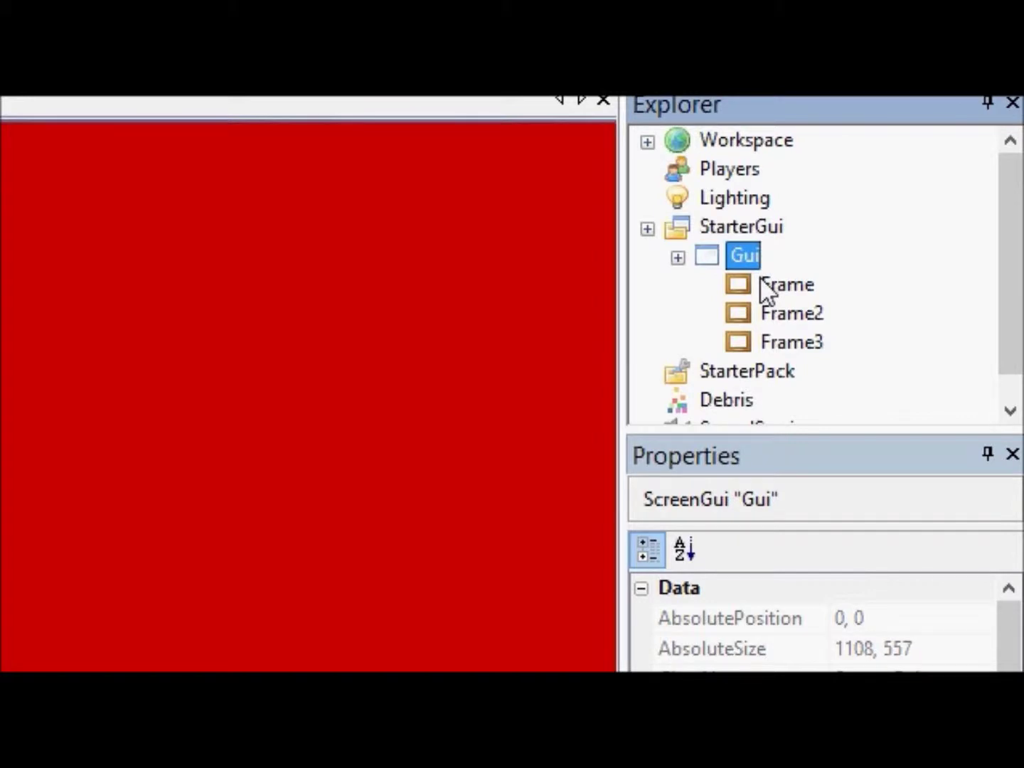
{"action": "left_click", "coordinate": [767, 285]}
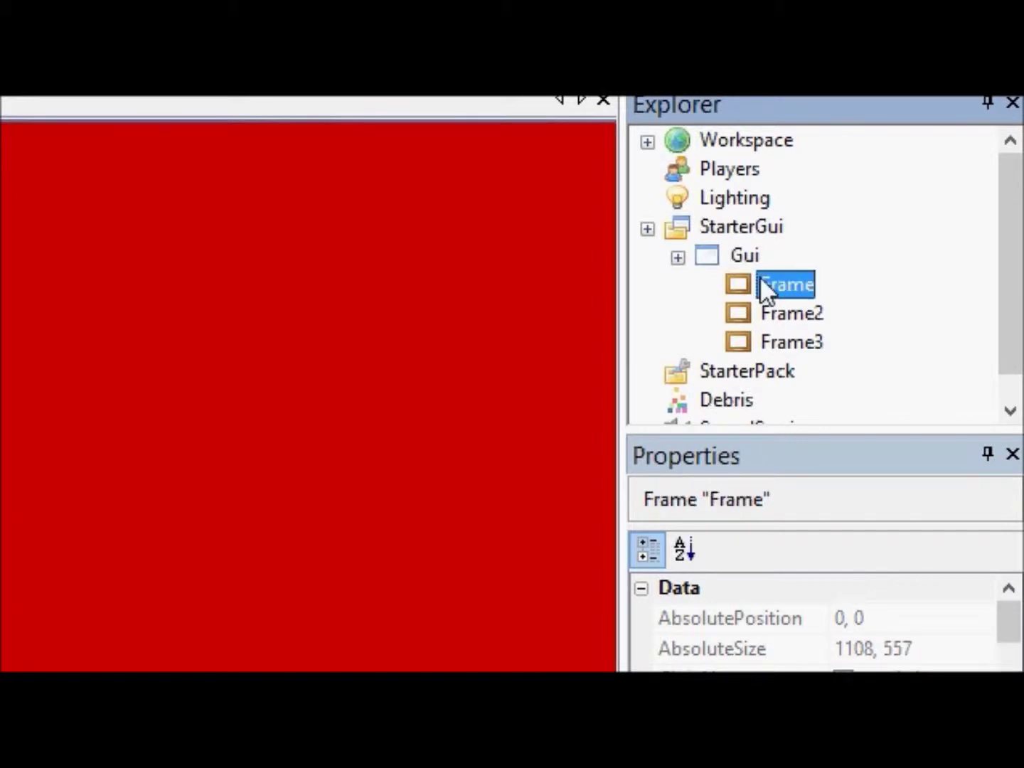
{"action": "left_click", "coordinate": [783, 316]}
{"action": "left_click", "coordinate": [791, 349]}
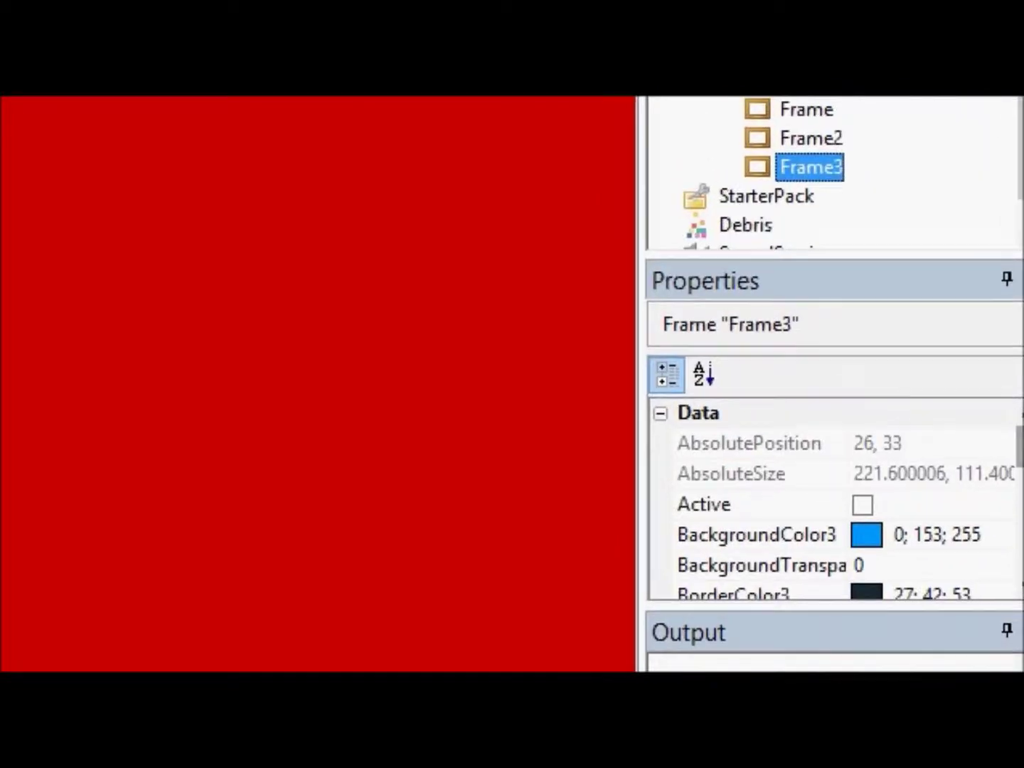
Change Frame3's ZIndex from 1 to 2 so it draws above the gray frame.
{"action": "left_click_drag", "start_coordinate": [1020, 444], "coordinate": [1008, 554]}
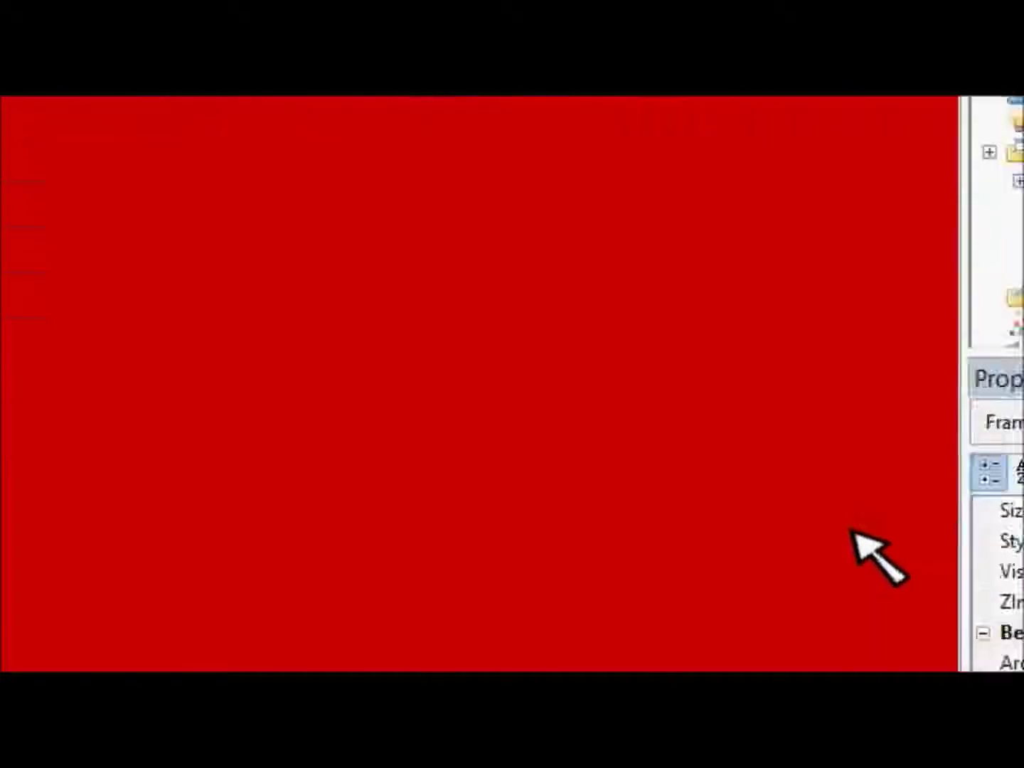
{"action": "left_click", "coordinate": [900, 497]}
{"action": "key", "text": "BackSpace"}
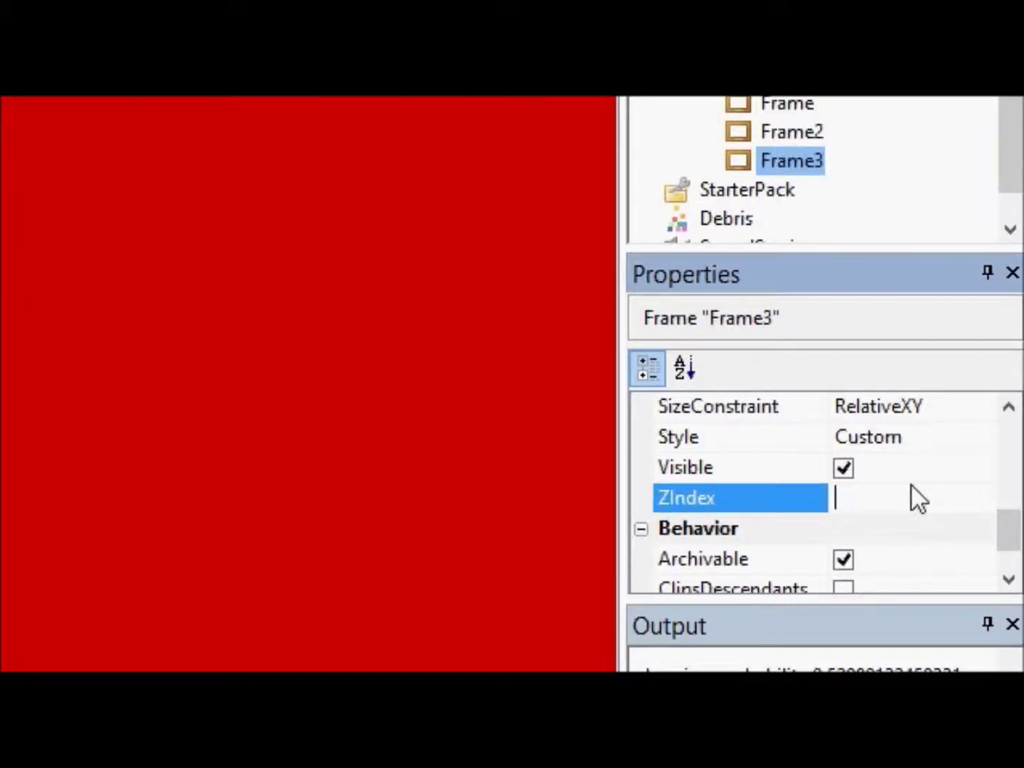
{"action": "type", "text": "0"}
{"action": "left_click_drag", "start_coordinate": [899, 496], "coordinate": [823, 478]}
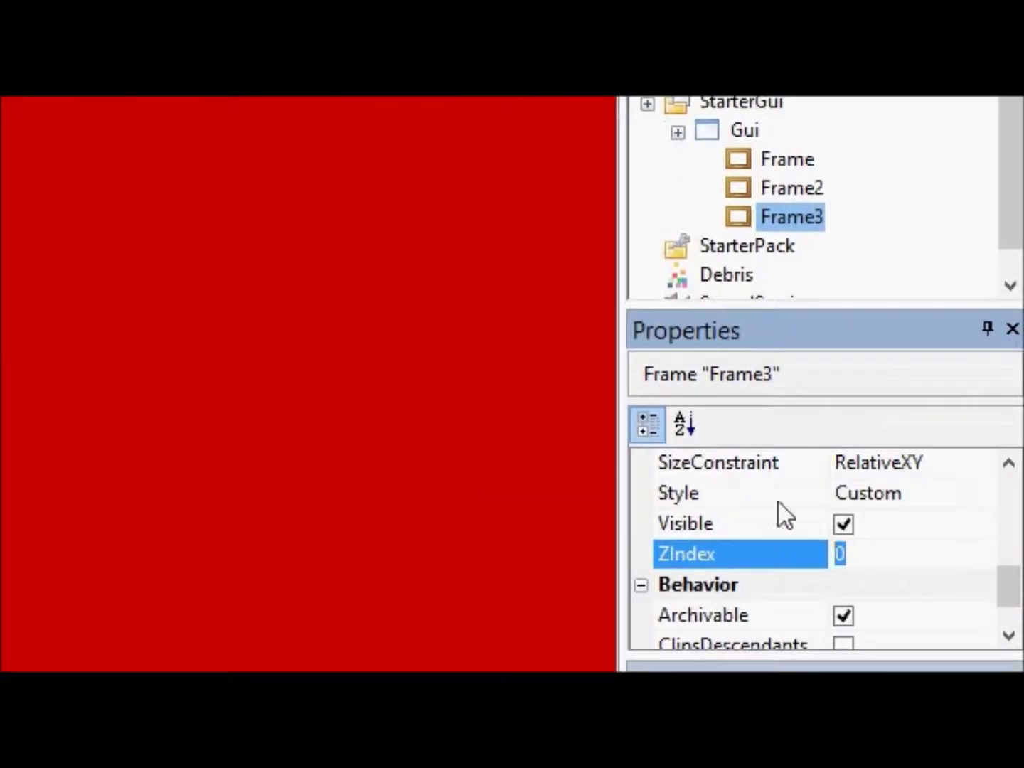
{"action": "type", "text": "2"}
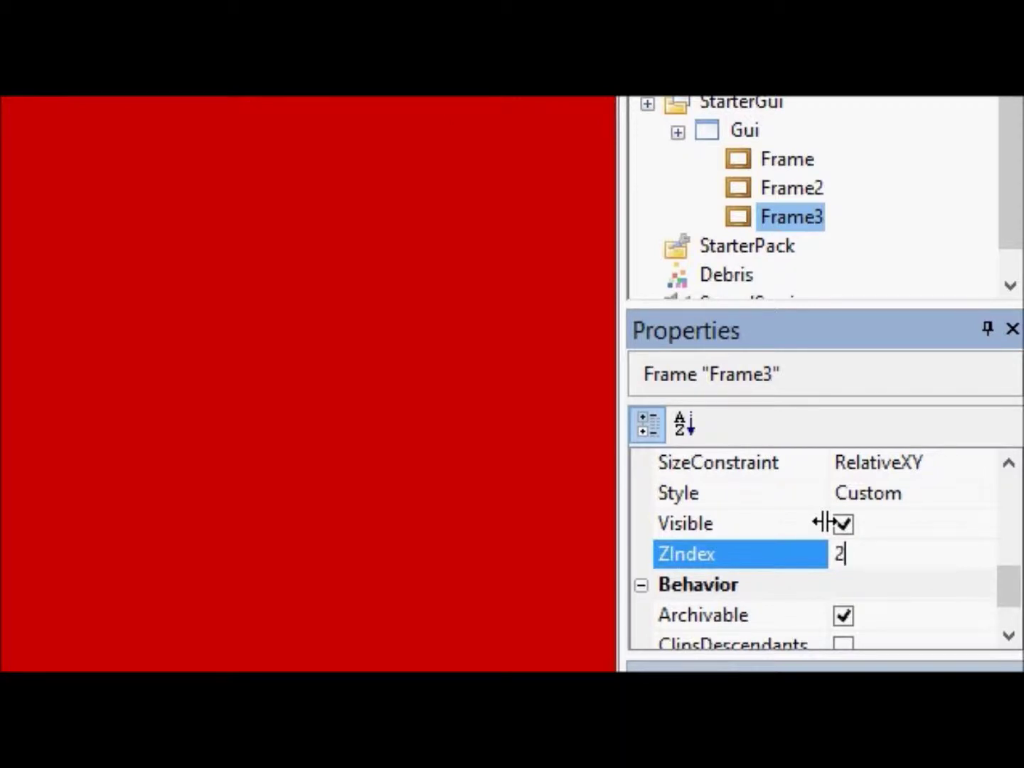